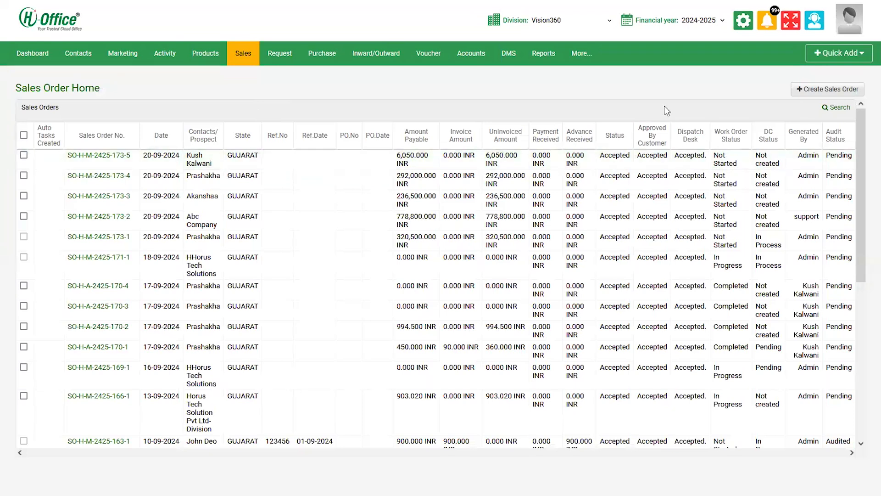
Discard the unsaved new sales order form and open sales order SO-H-M-2425-173-2.
click(822, 90)
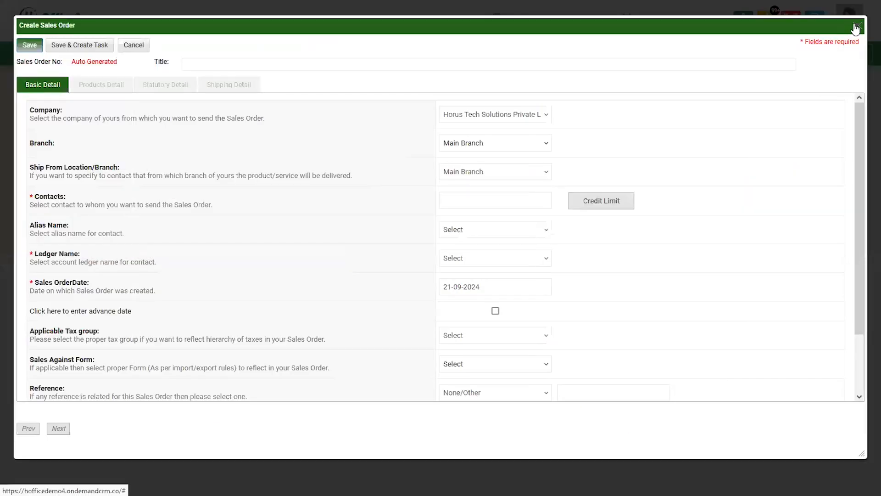
click(856, 28)
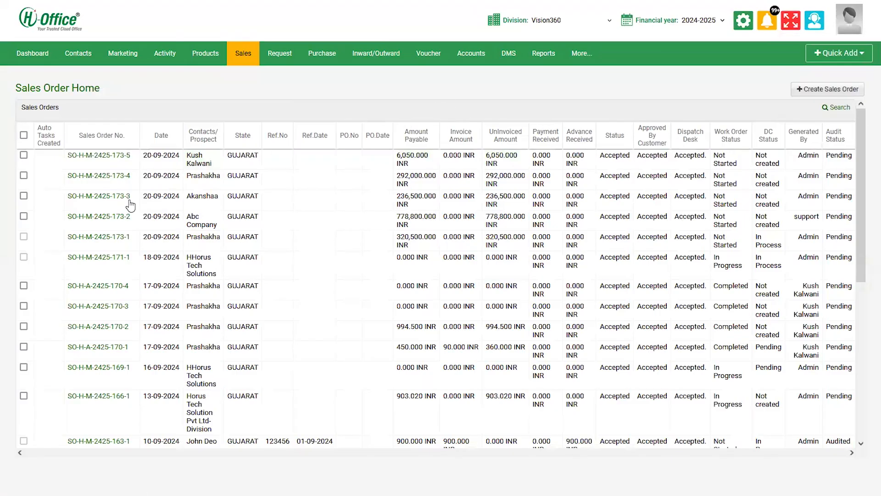
click(116, 220)
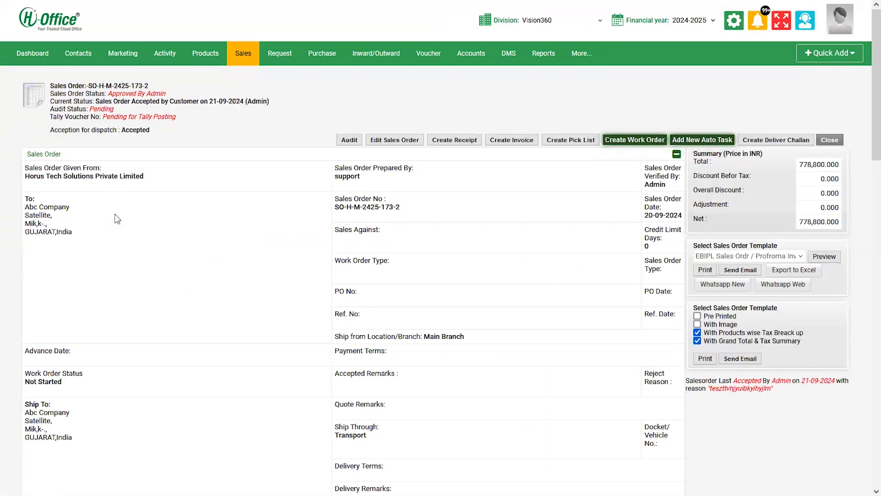
Review its ten line items, all still pending with zero DC quantity, then show the Purchase menu.
scroll(115, 214, down, 1)
scroll(115, 214, down, 7)
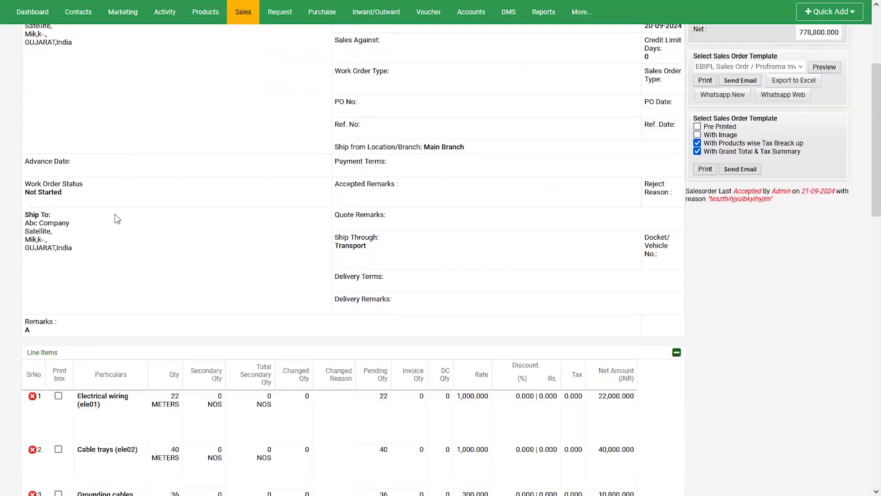
scroll(115, 215, down, 3)
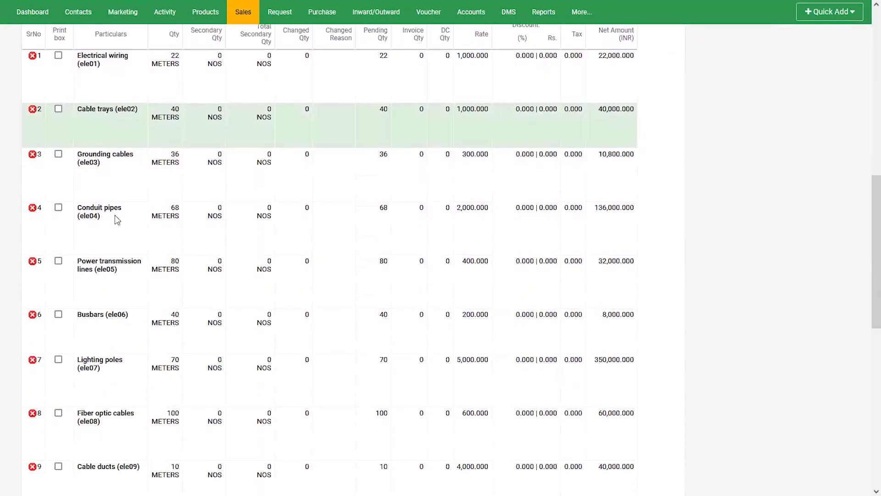
scroll(115, 215, down, 2)
scroll(115, 215, down, 1)
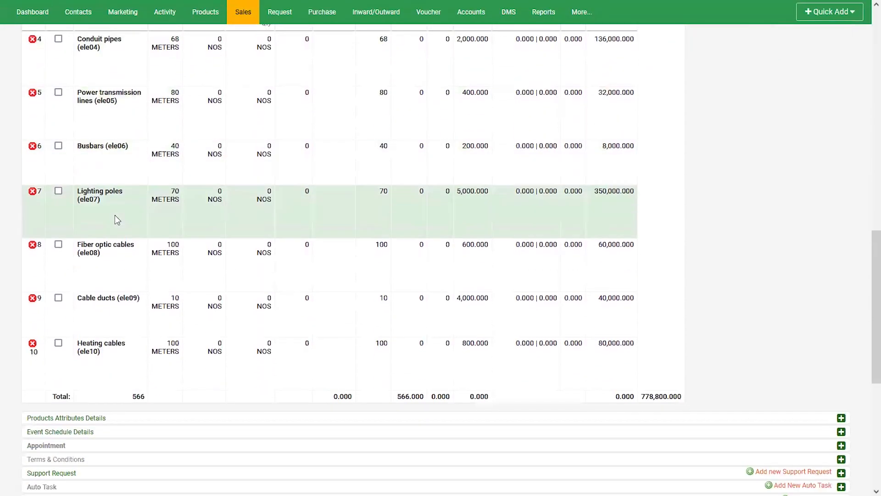
scroll(115, 215, up, 1)
scroll(115, 214, up, 6)
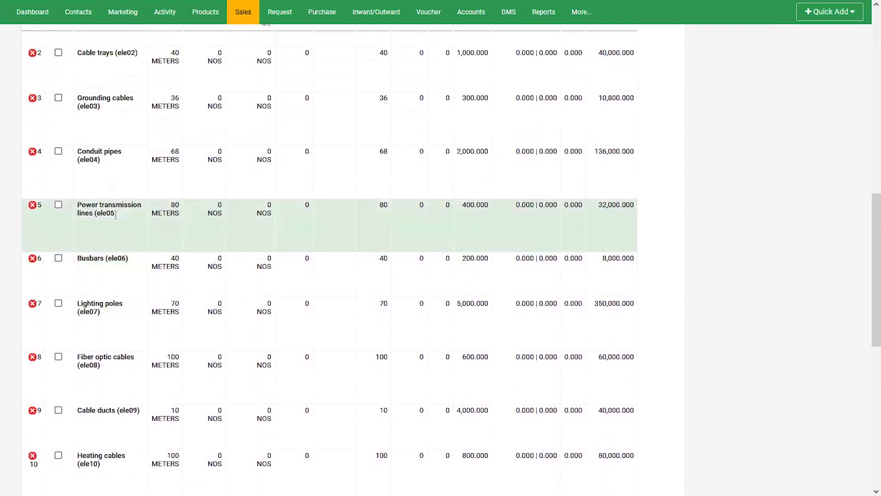
scroll(114, 213, up, 2)
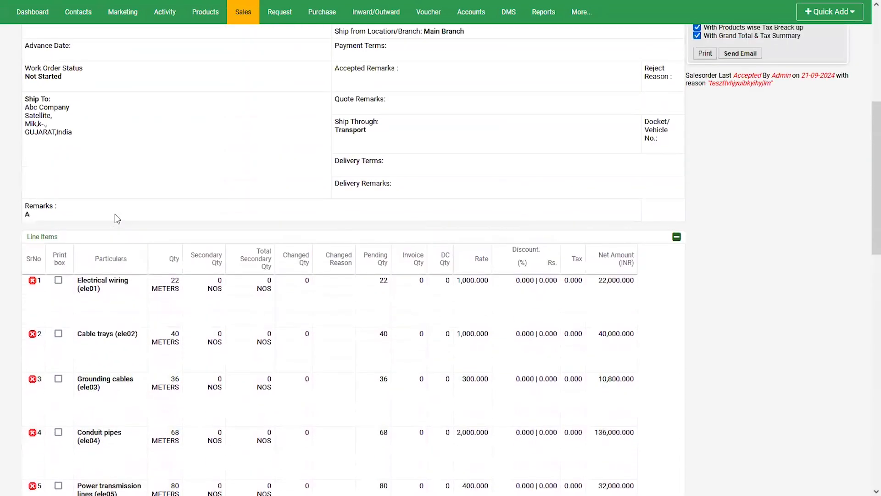
scroll(115, 214, up, 5)
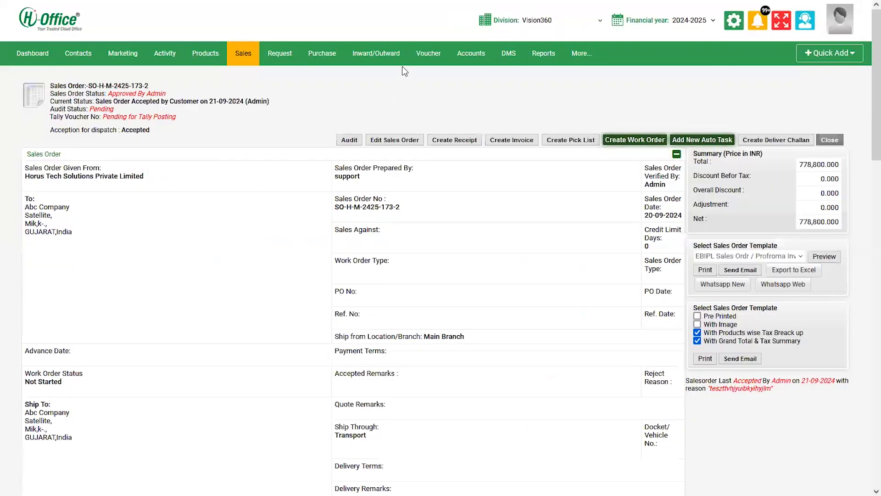
click(335, 57)
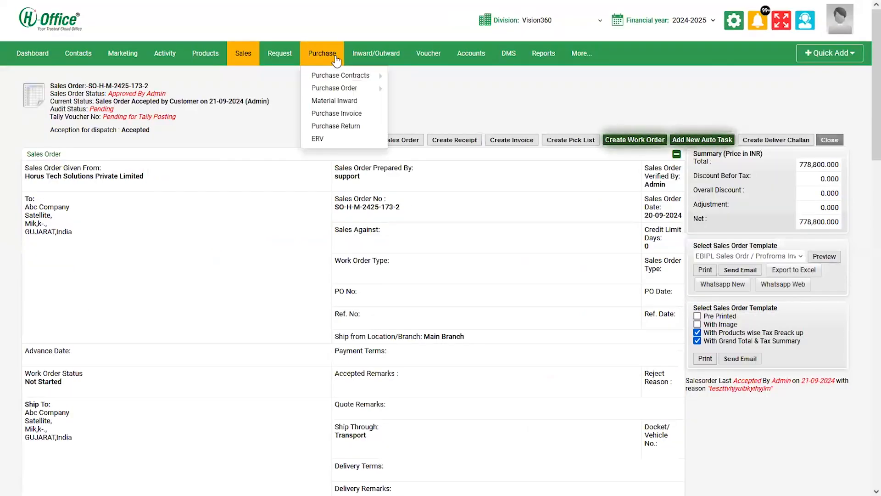
Open purchase order PO-H-M-2425-173-2 from the Purchase Order list and review its details.
click(344, 90)
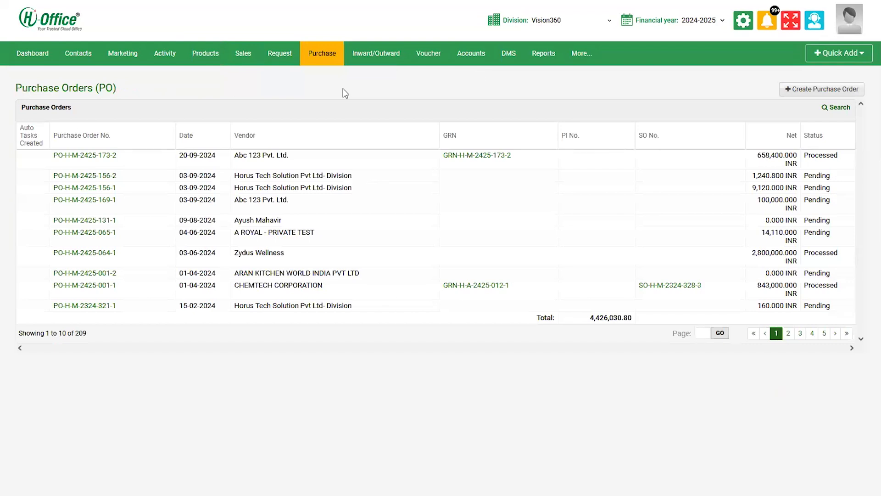
click(113, 157)
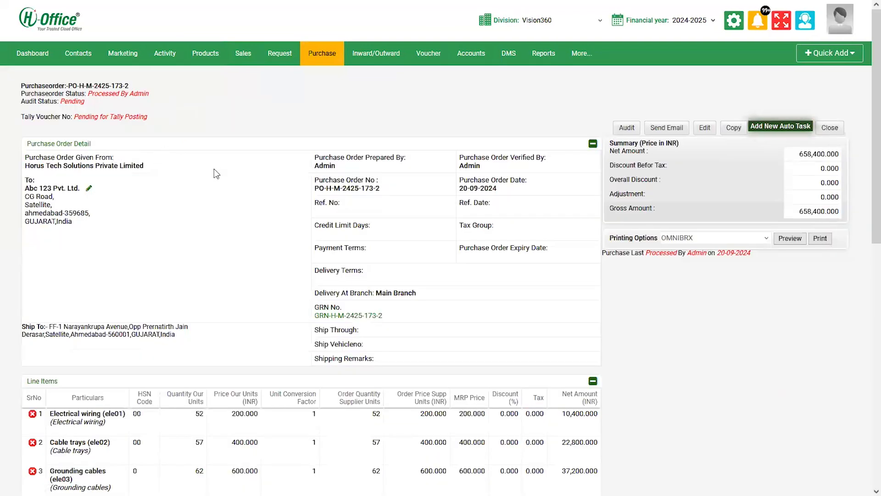
scroll(215, 170, down, 1)
scroll(215, 169, down, 3)
scroll(214, 169, up, 2)
scroll(214, 172, down, 3)
scroll(214, 172, up, 3)
scroll(214, 172, up, 2)
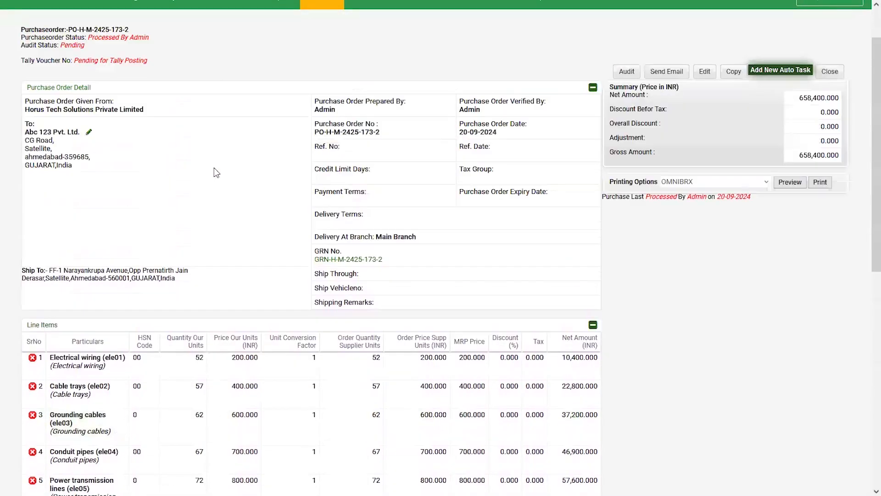
scroll(214, 172, down, 5)
scroll(215, 169, up, 2)
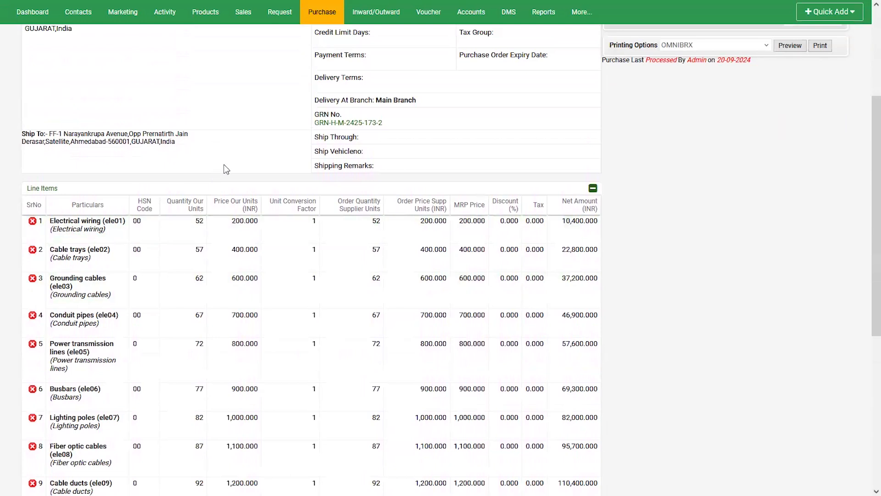
Inspect the Material Inward details of goods receipt GRN-H-M-2425-173-2, then close them.
click(339, 123)
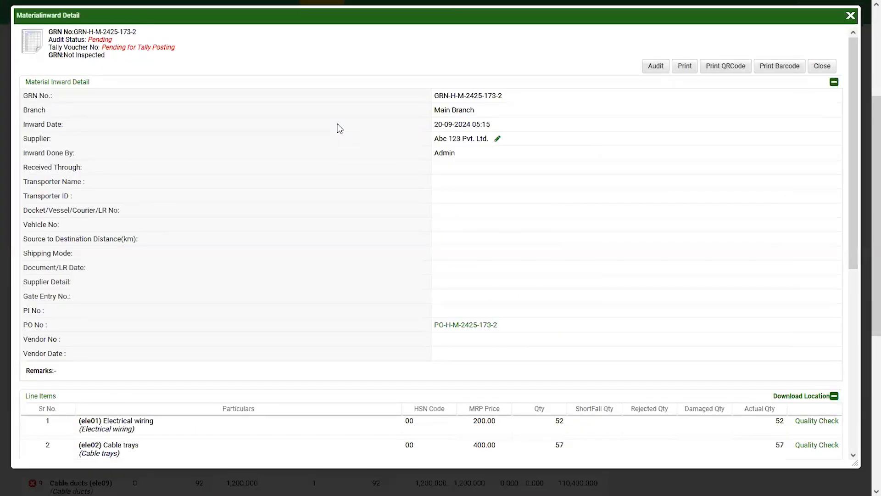
scroll(337, 124, down, 4)
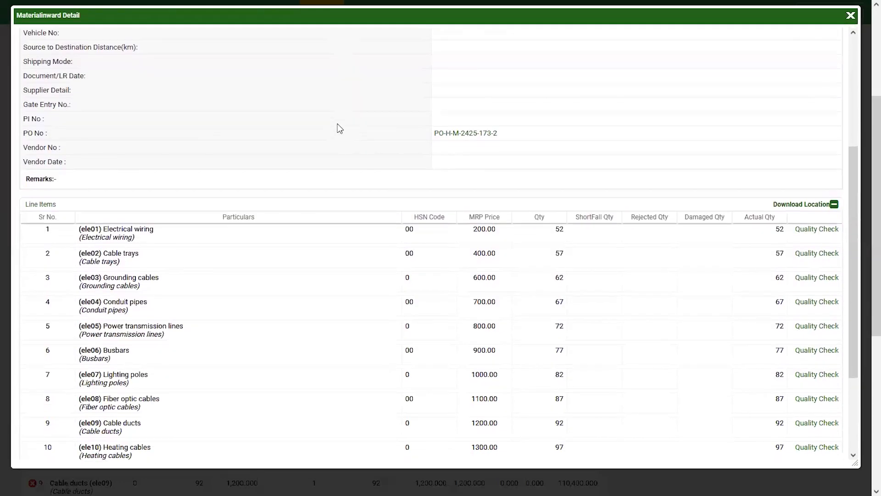
scroll(338, 127, down, 3)
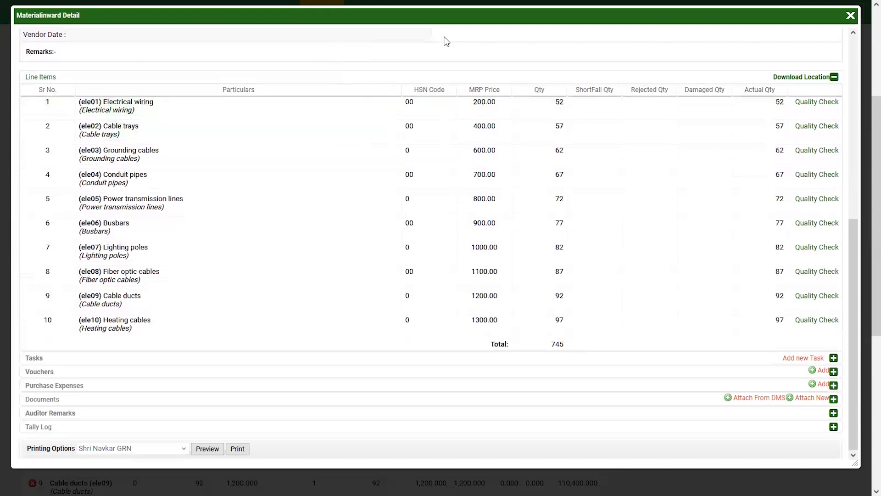
click(853, 63)
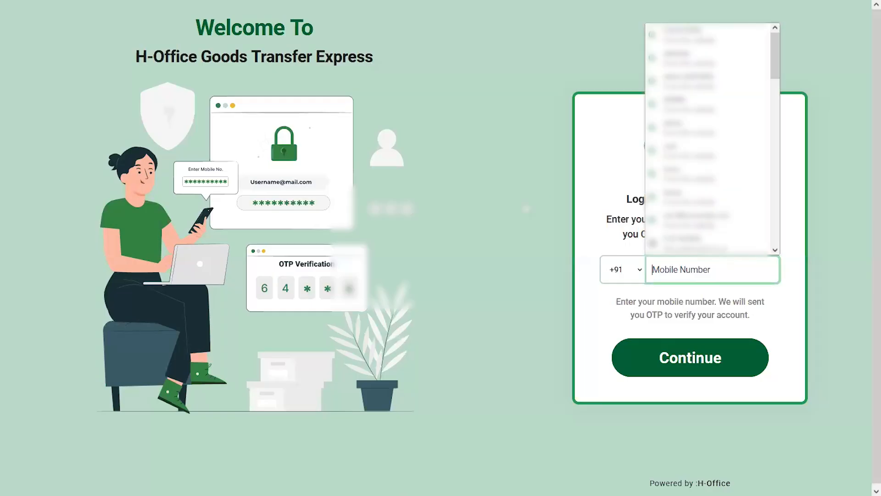
Log in to Goods Transfer Express with the mobile number and the six-digit OTP.
click(525, 204)
click(672, 271)
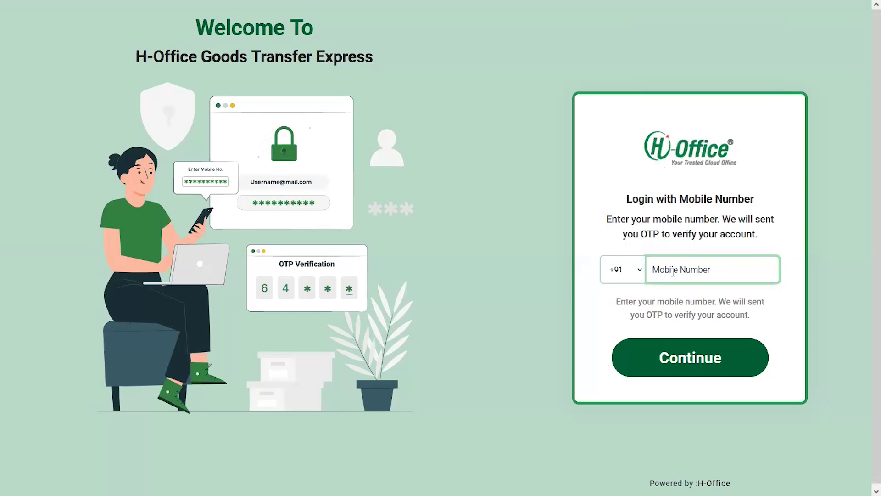
text(123456)
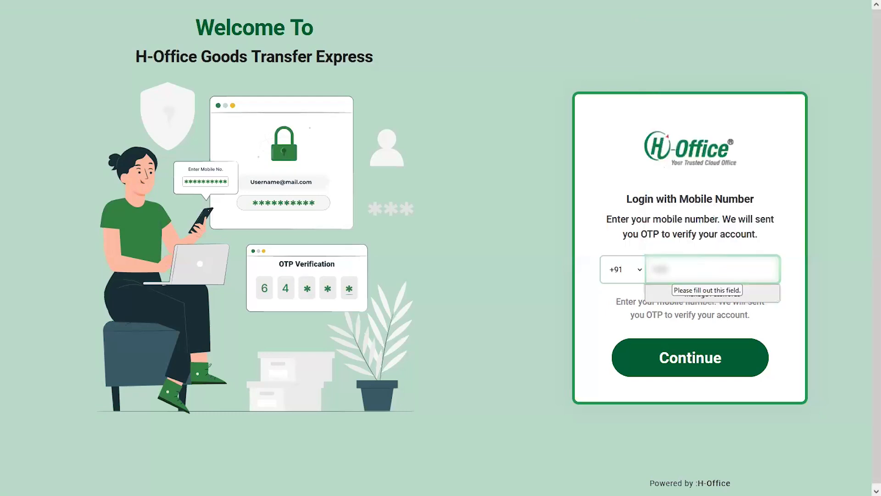
text(7890)
key(Return)
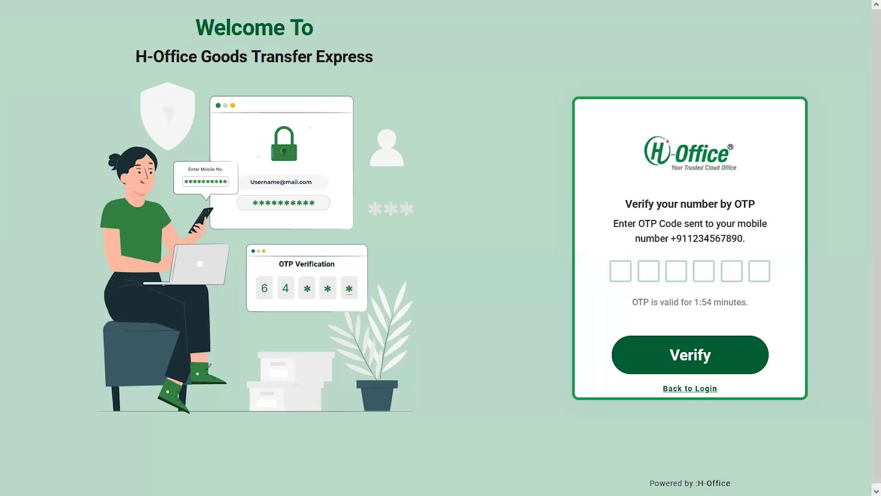
click(623, 268)
text(123456)
key(Return)
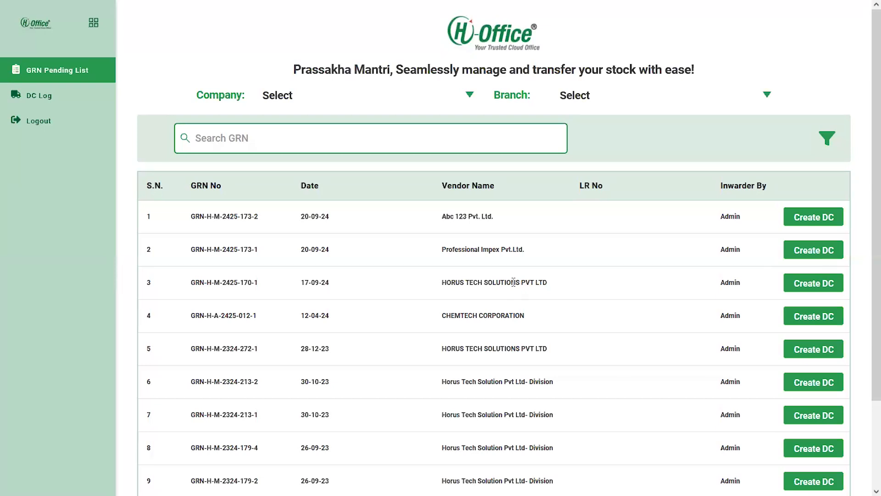
Look over the GRN Pending List, its search box, and the company and branch lists without changing anything.
scroll(513, 281, down, 2)
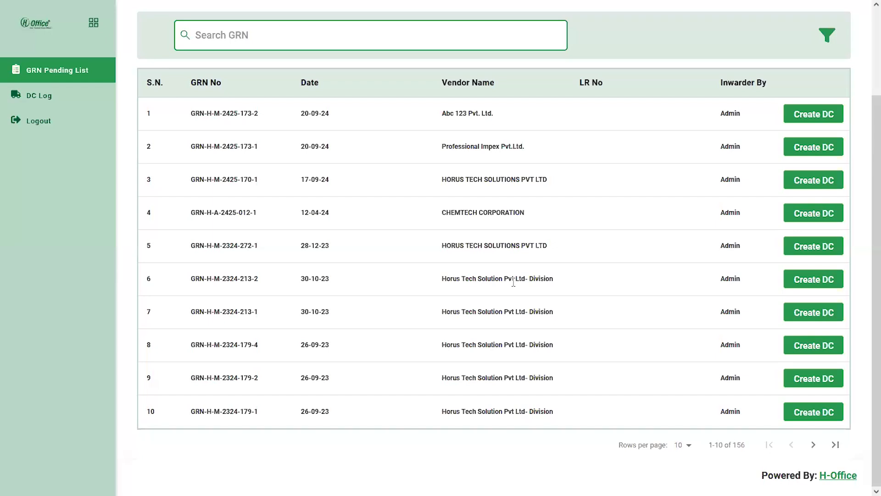
scroll(513, 282, up, 2)
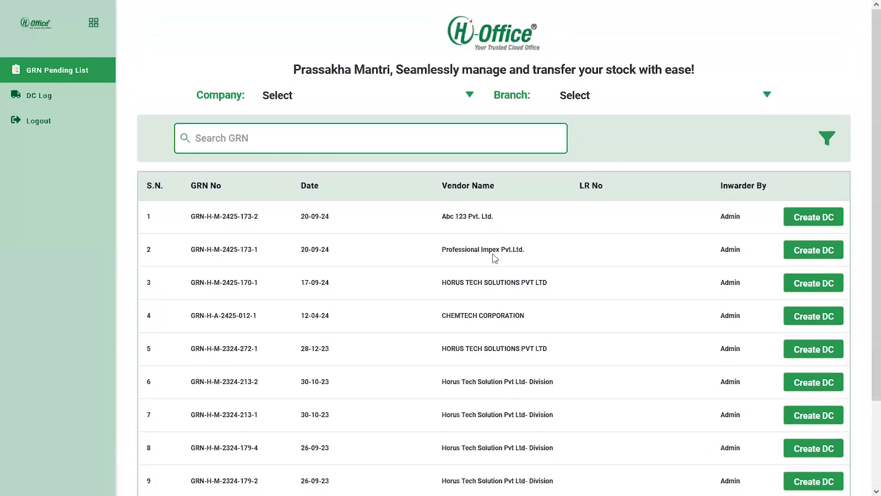
click(327, 130)
text(hh)
key(BackSpace)
key(BackSpace)
click(318, 93)
click(318, 93)
click(616, 91)
click(616, 91)
Leave the GRN filter unapplied and start a delivery challan for GRN-H-M-2425-173-2.
click(829, 140)
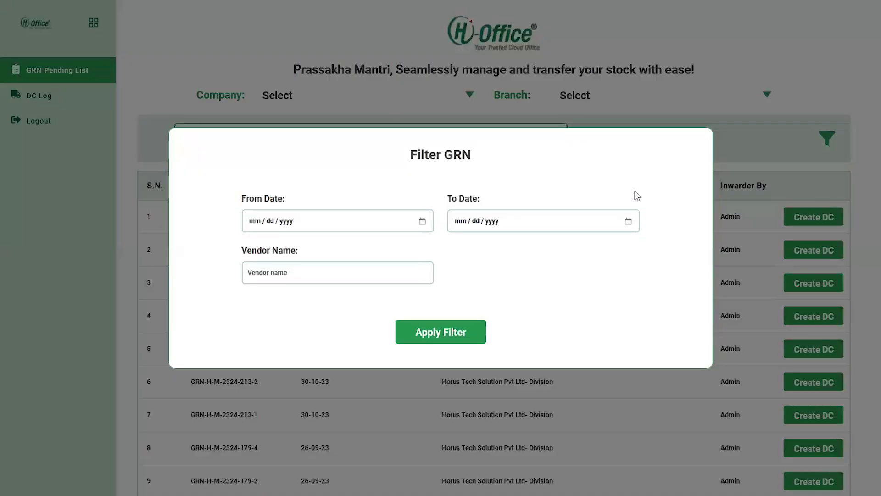
click(748, 166)
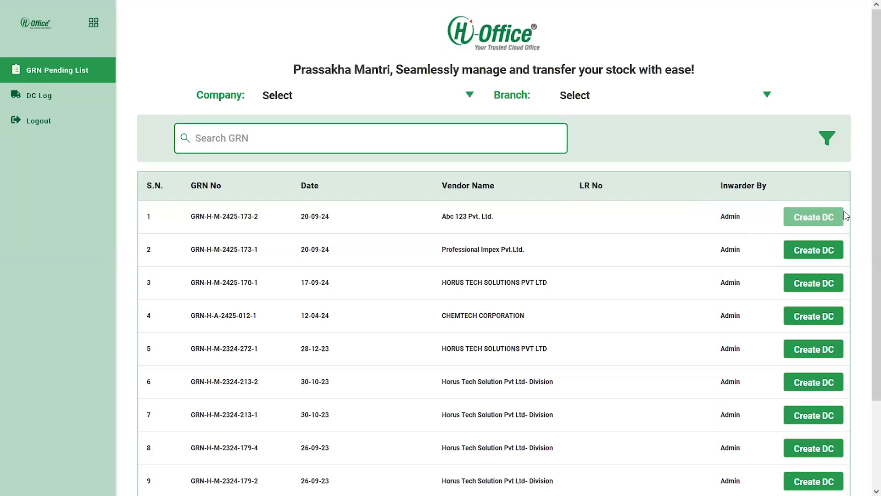
click(828, 222)
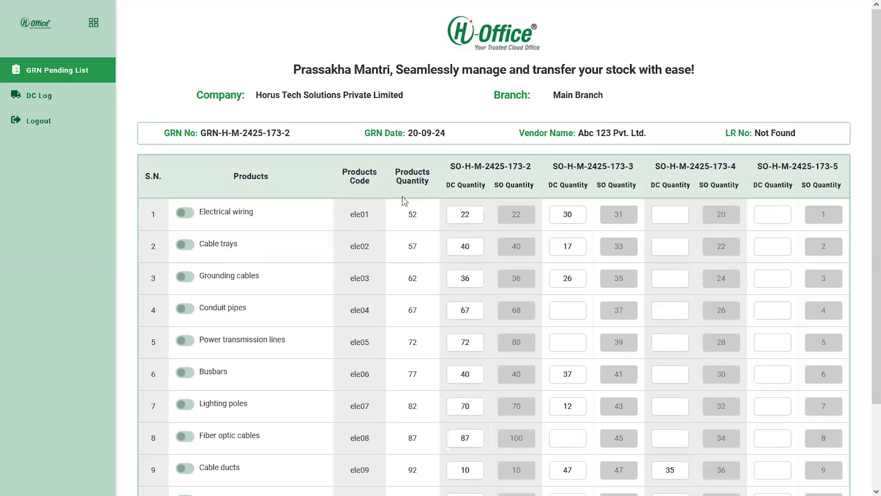
scroll(402, 196, down, 3)
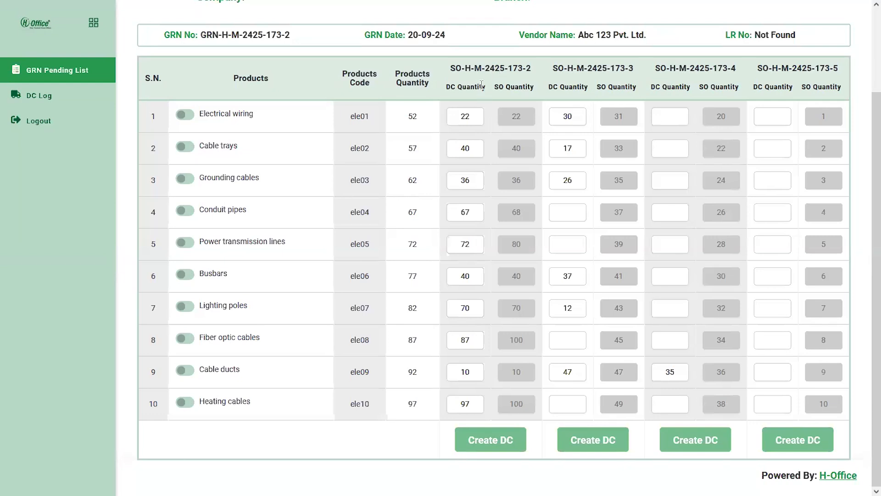
drag(486, 54, 470, 51)
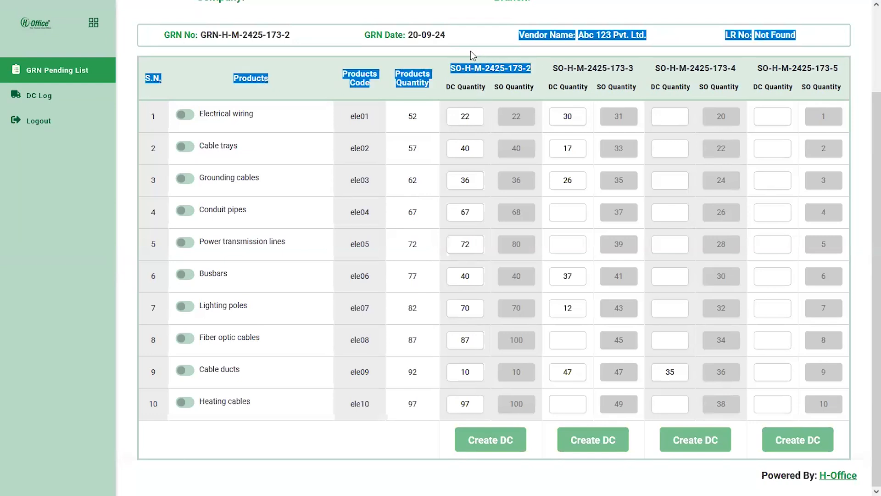
click(475, 86)
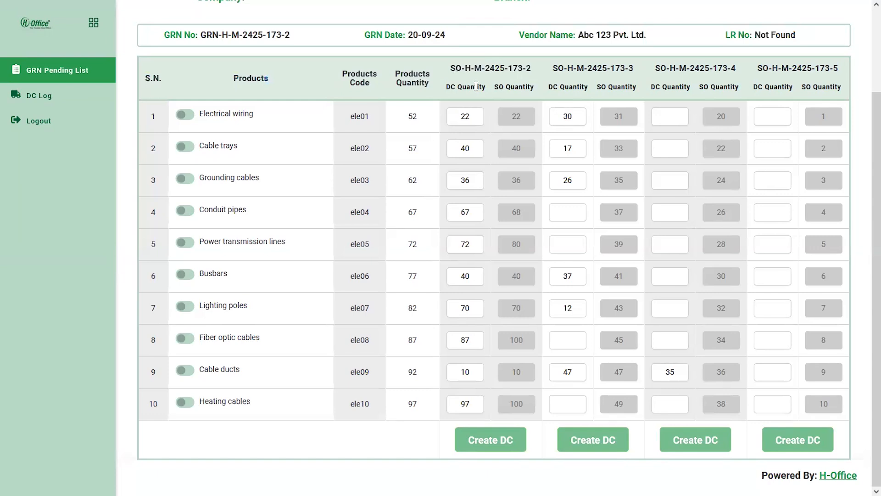
double_click(460, 117)
click(488, 319)
scroll(545, 290, up, 2)
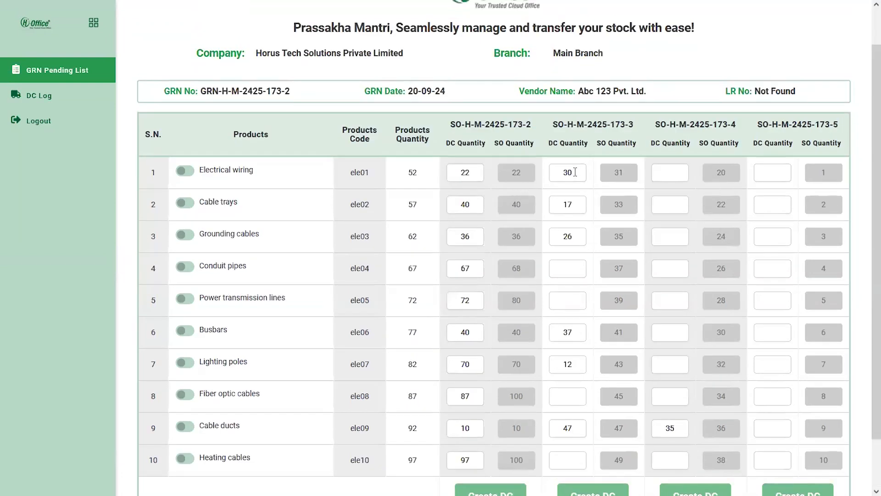
Change Electrical wiring's SO-H-M-2425-173-3 quantity from 30 to 15.
drag(575, 171, 559, 173)
text(15)
scroll(544, 247, down, 2)
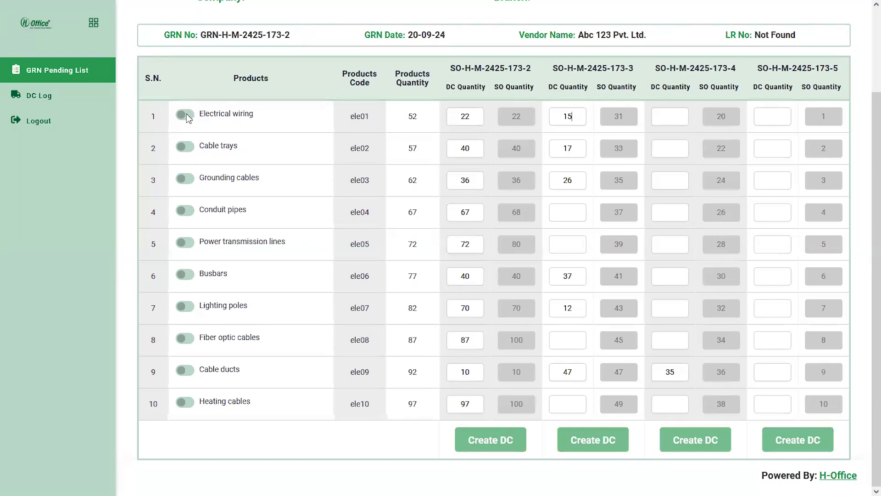
Include Electrical wiring, Cable trays and Grounding cables, and create the DC for SO-H-M-2425-173-2.
click(185, 115)
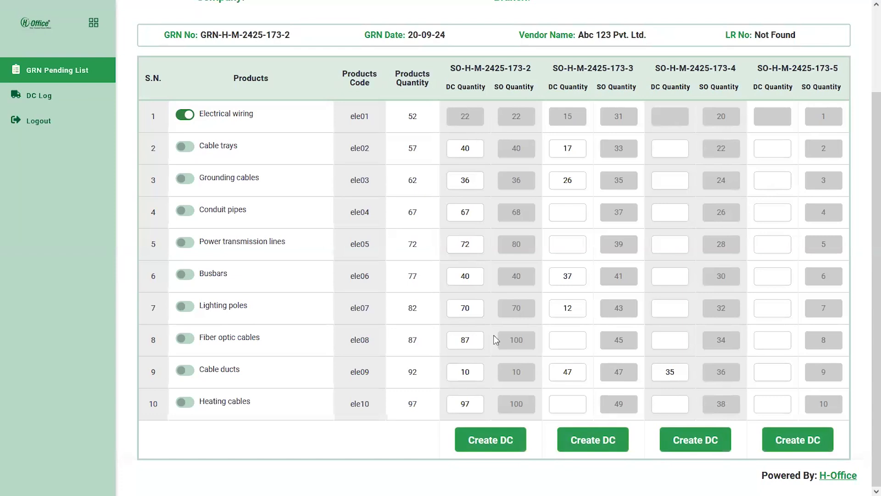
click(182, 150)
click(186, 179)
click(565, 213)
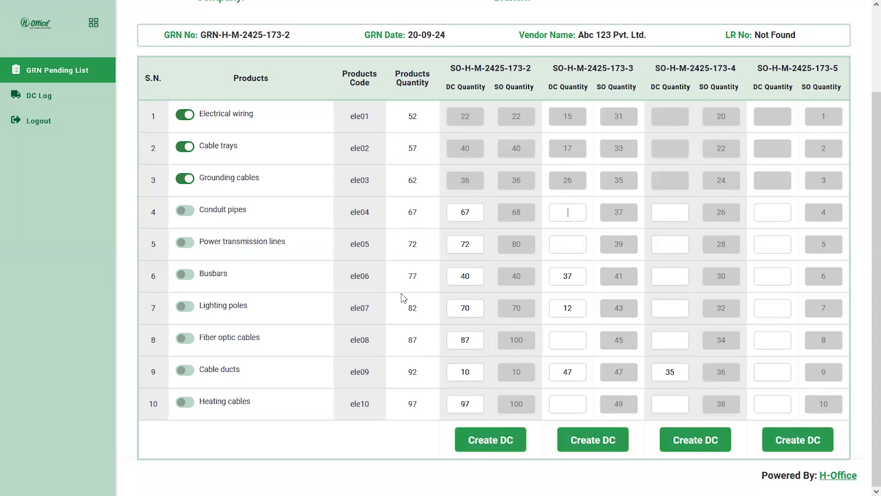
click(525, 443)
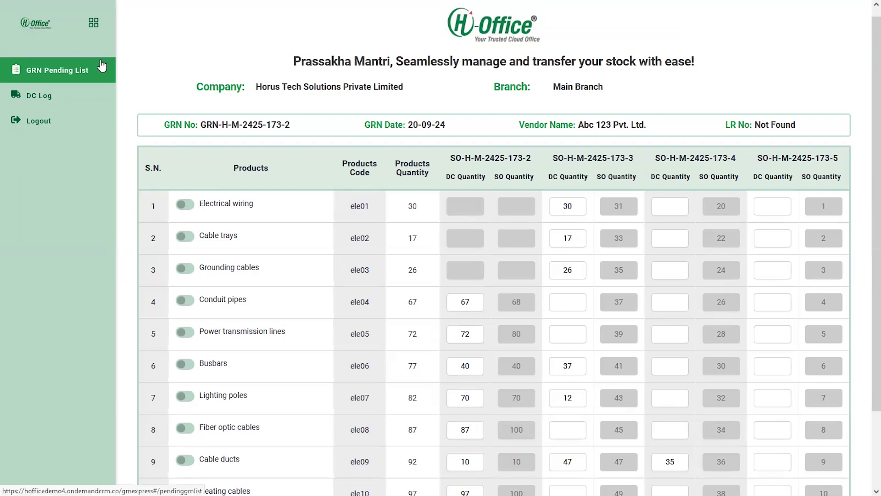
Check DC-SA-H-M-2425-63 in the DC Log, then go back to the purchase order tab.
click(79, 106)
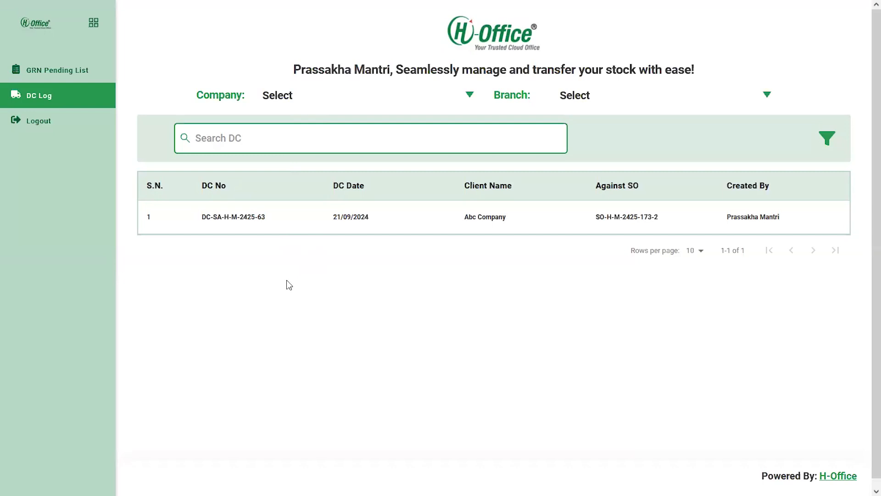
key(ctrl+Tab)
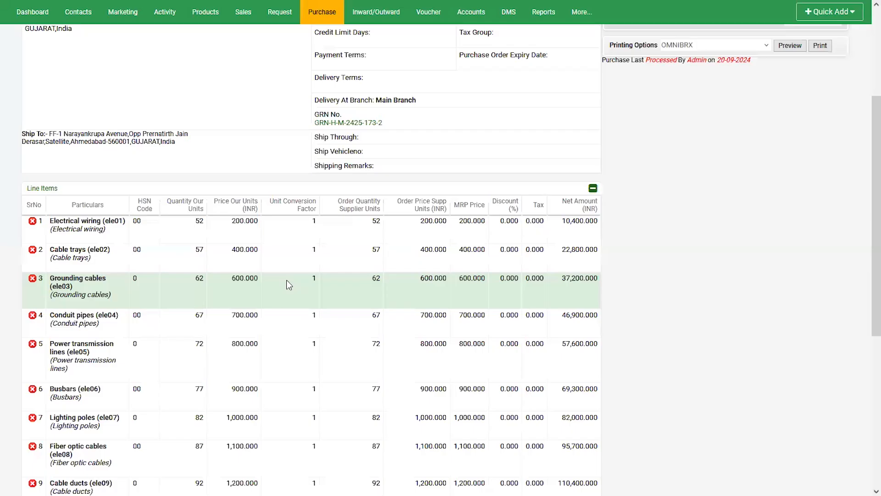
Go to Sales > Sales Order to show the Sales Order Home list.
scroll(286, 281, up, 4)
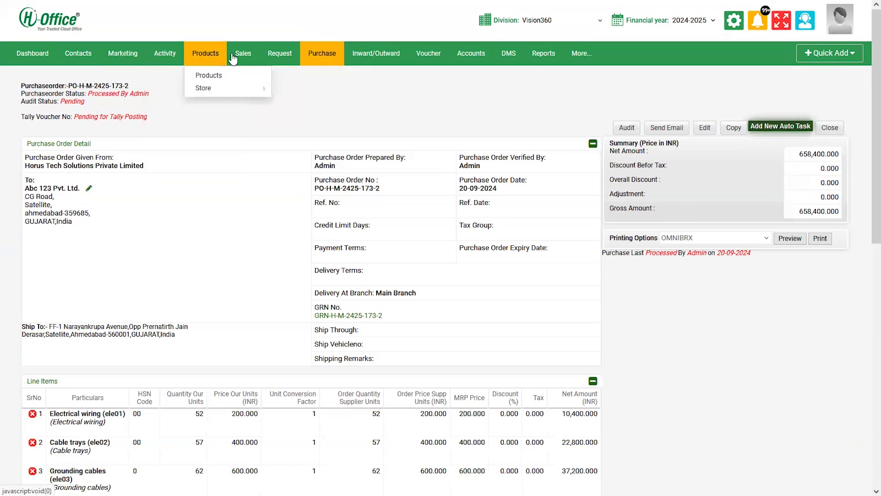
mouse_move(244, 53)
click(261, 98)
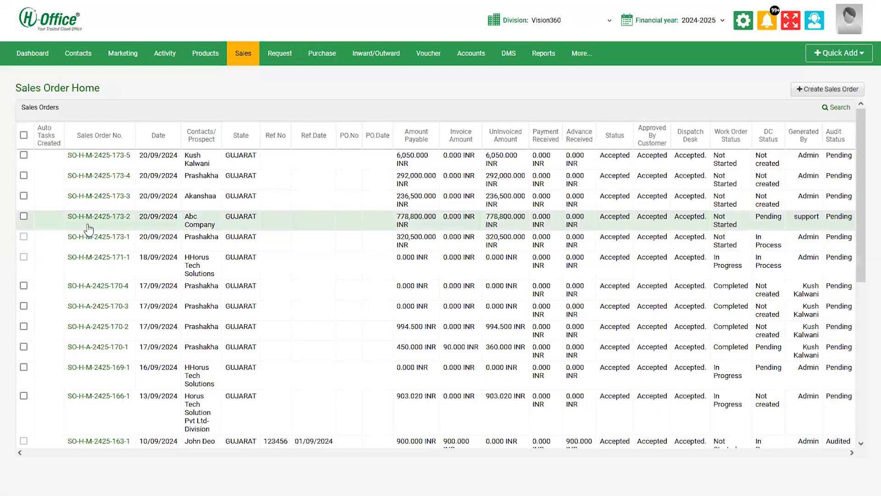
Open SO-H-M-2425-173-2, expand its Deliver Challan section, and open DC-SA-H-M-2425-63.
click(92, 218)
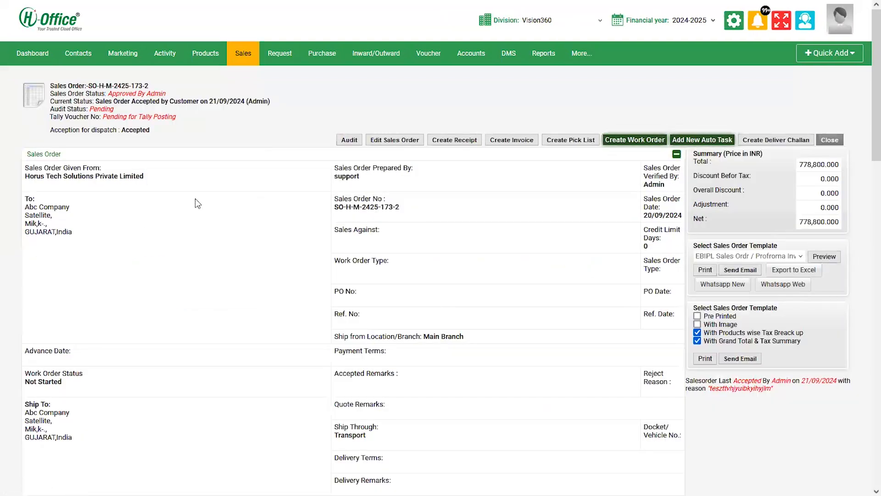
scroll(194, 198, down, 10)
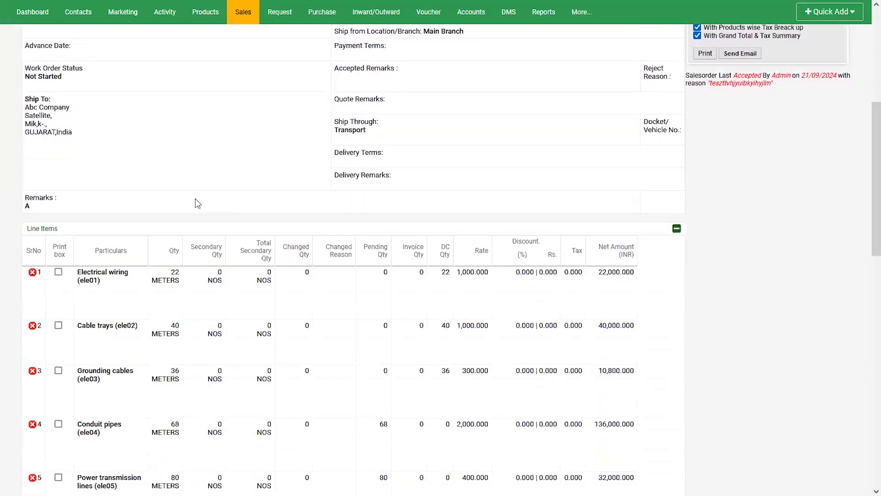
scroll(194, 199, down, 6)
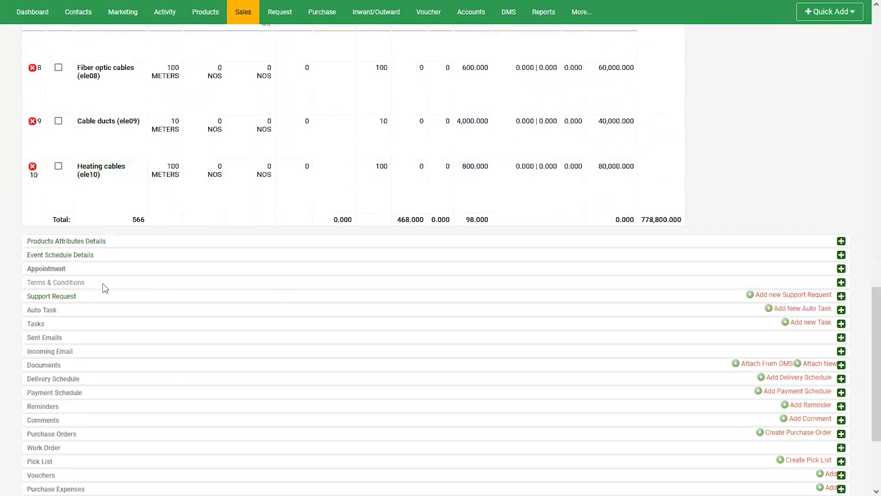
scroll(83, 298, down, 2)
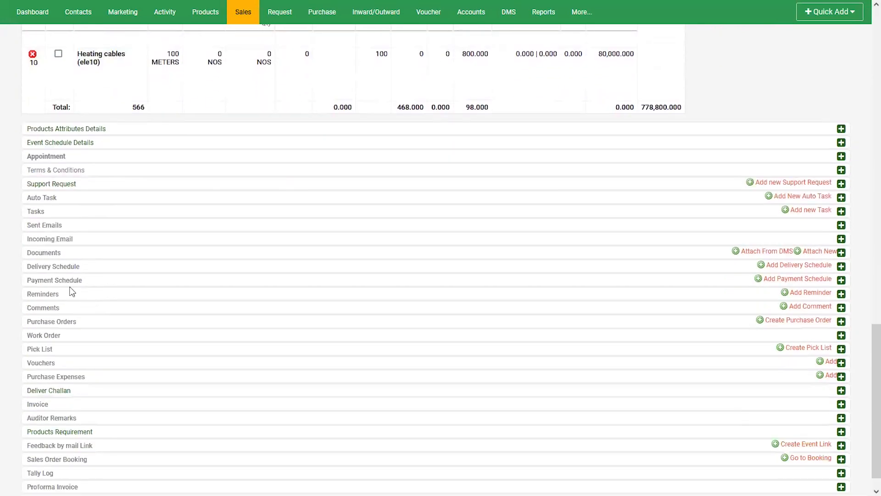
click(61, 391)
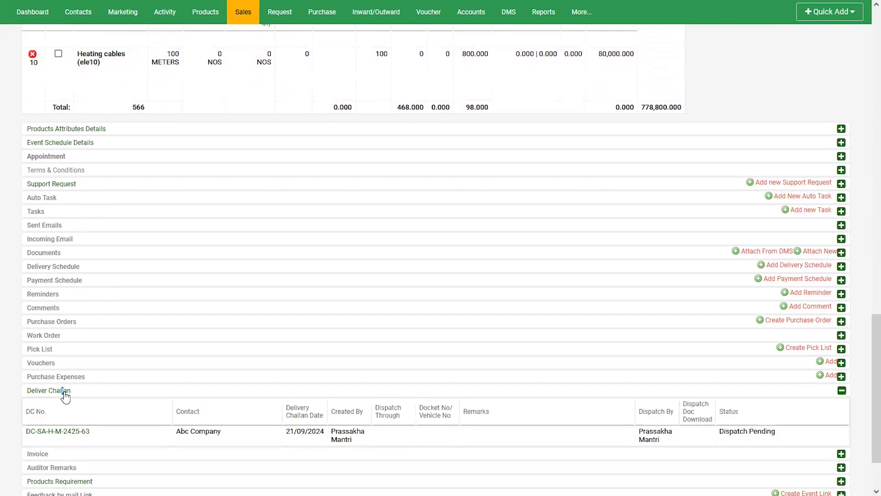
scroll(83, 380, down, 1)
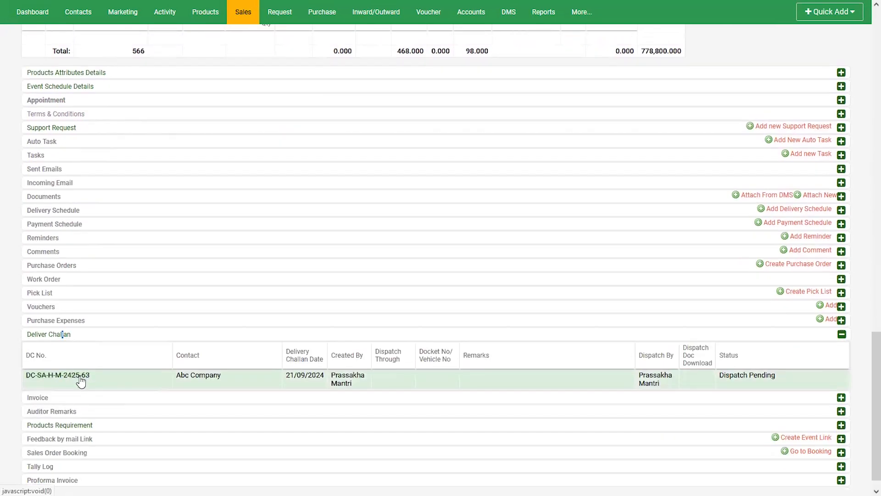
click(80, 379)
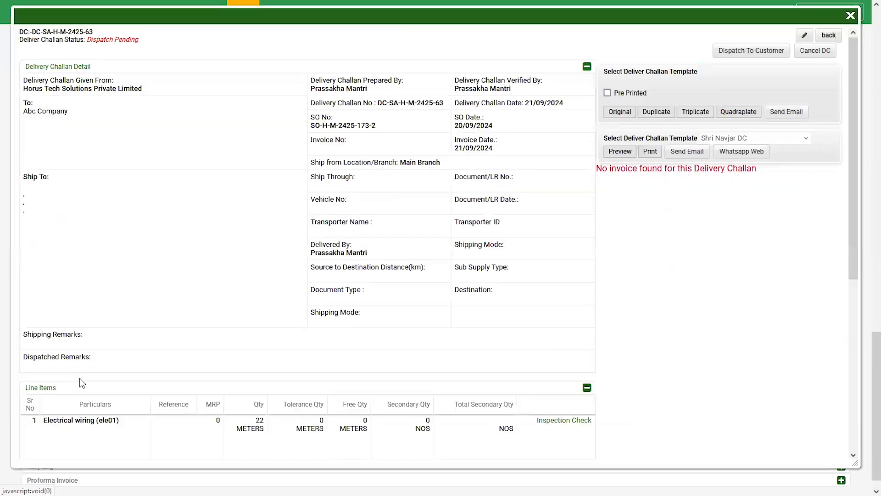
Review the challan's three line items and close the DeliveryChallan Detail window.
scroll(147, 333, down, 7)
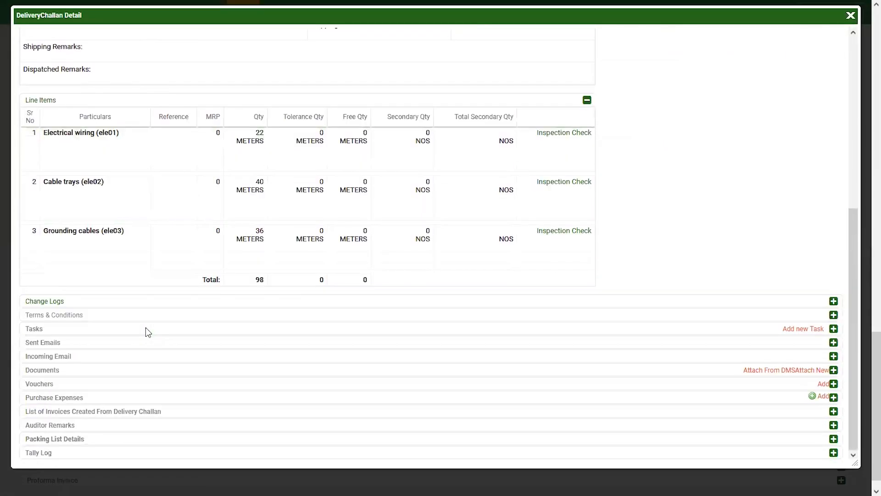
scroll(145, 333, up, 10)
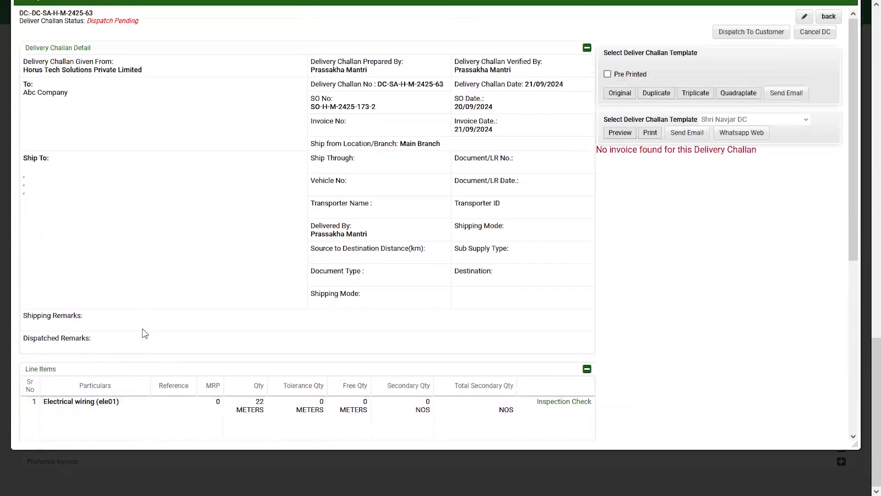
scroll(143, 331, down, 7)
scroll(153, 335, up, 4)
click(851, 165)
Return to the Default Dashboard using the H-Office logo.
scroll(727, 208, up, 10)
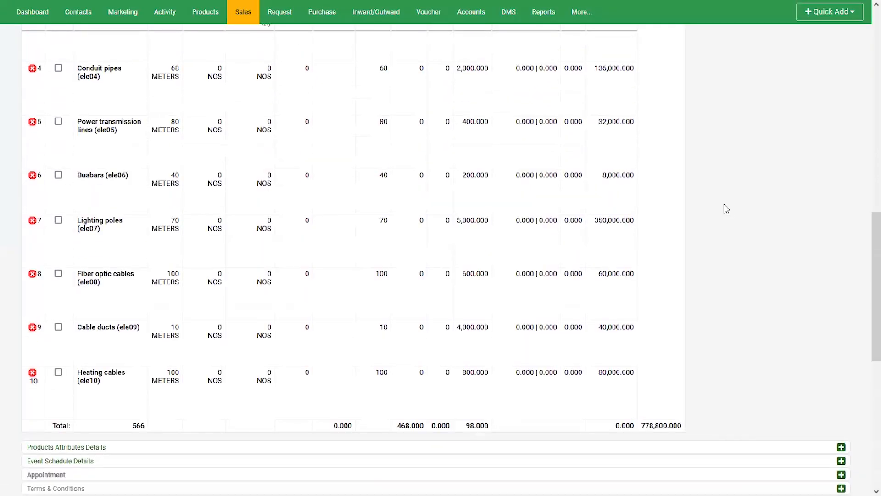
scroll(726, 208, up, 10)
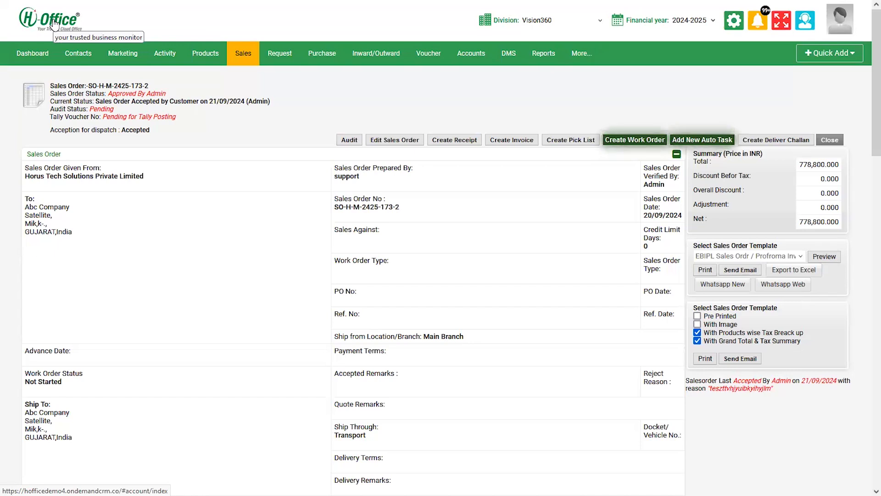
click(53, 23)
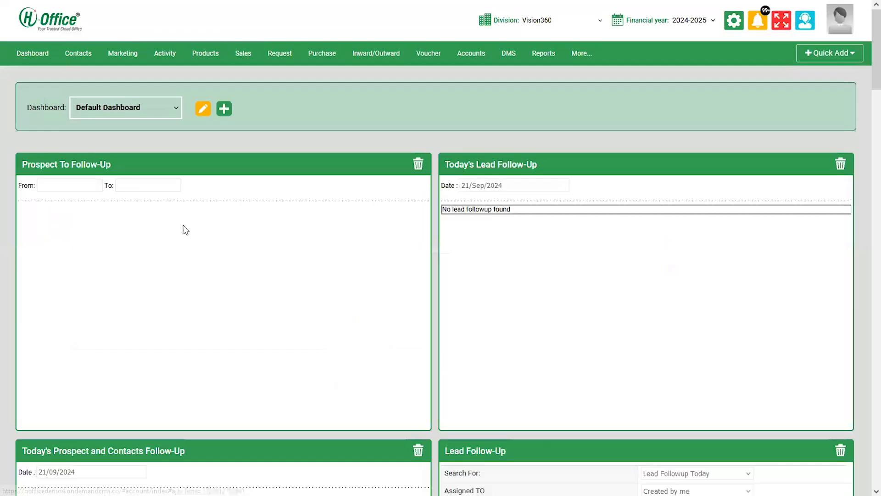